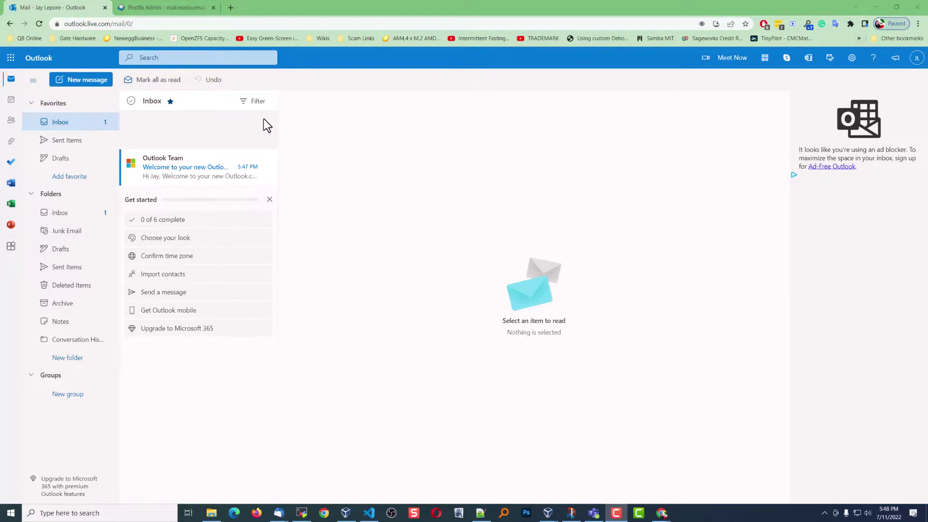
- Compose 'From Self - Test 1' to the anacortesmarinegroup.com mailbox, fixing a recipient typo
click(78, 85)
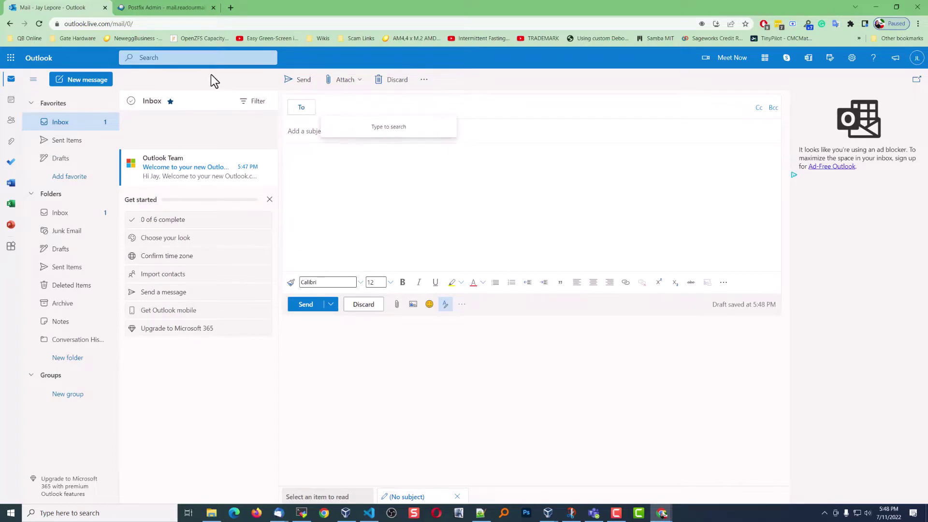
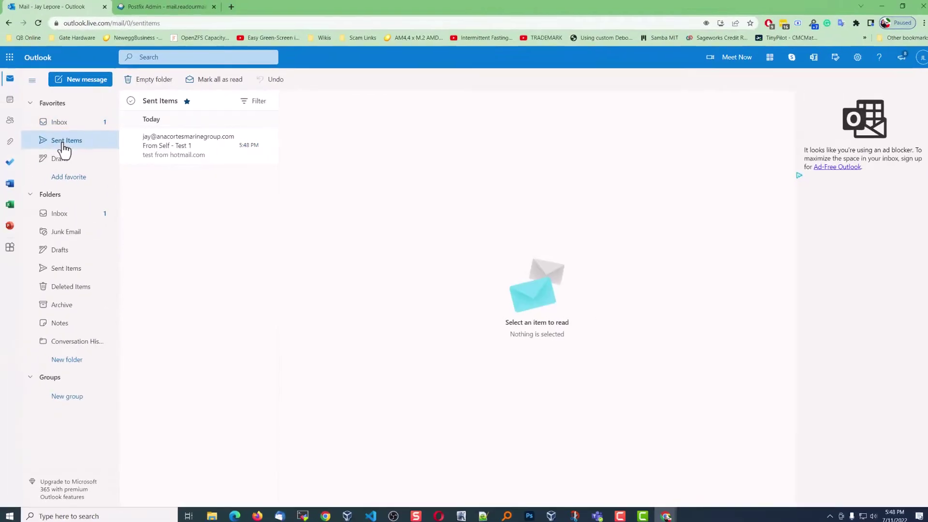
- Check the sent Test 1 message, then read the Mail Delivery System bounce in Inbox
click(169, 144)
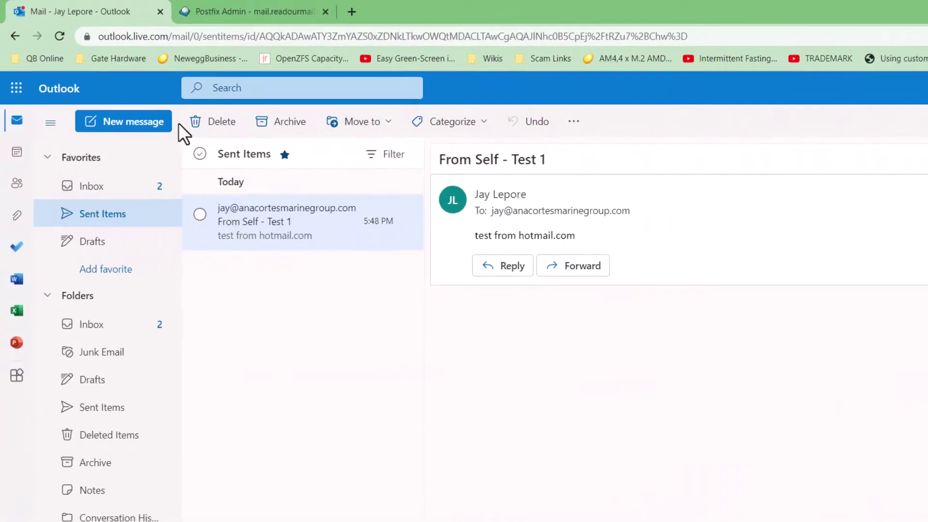
click(96, 189)
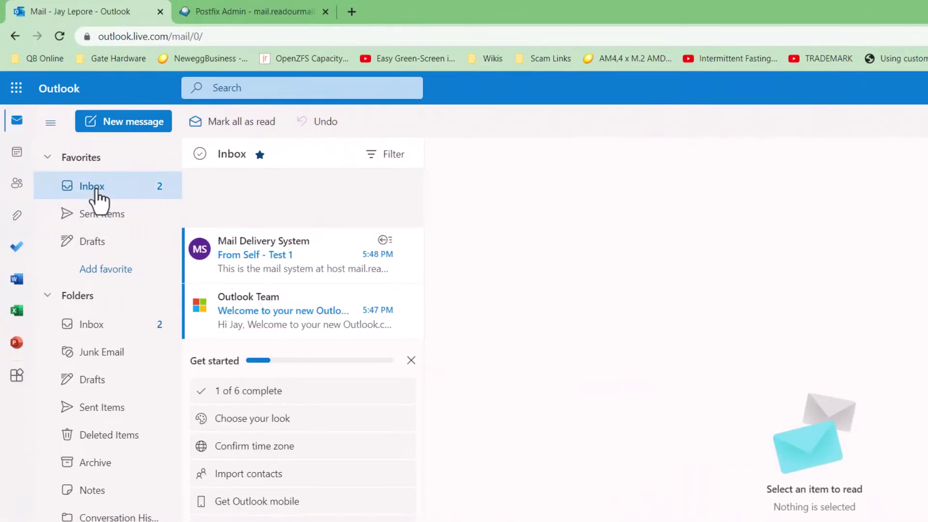
click(304, 255)
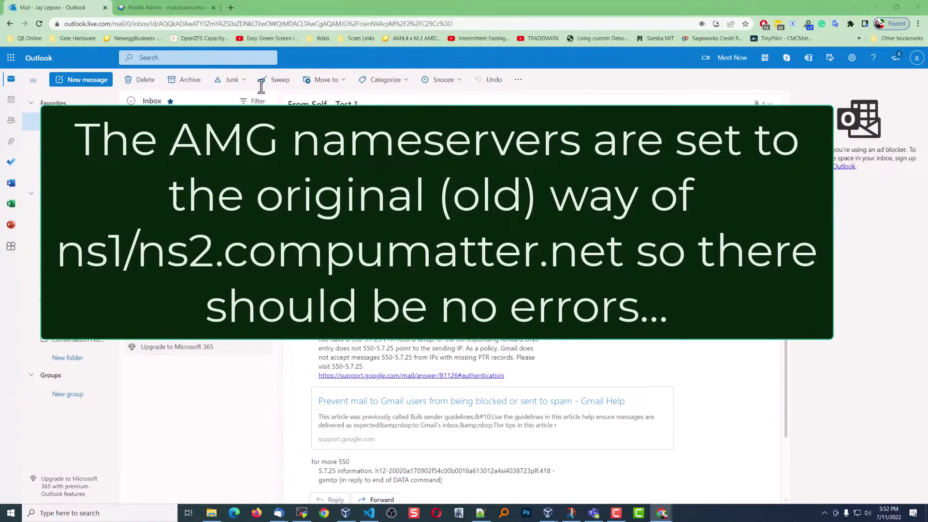
key(alt+Tab)
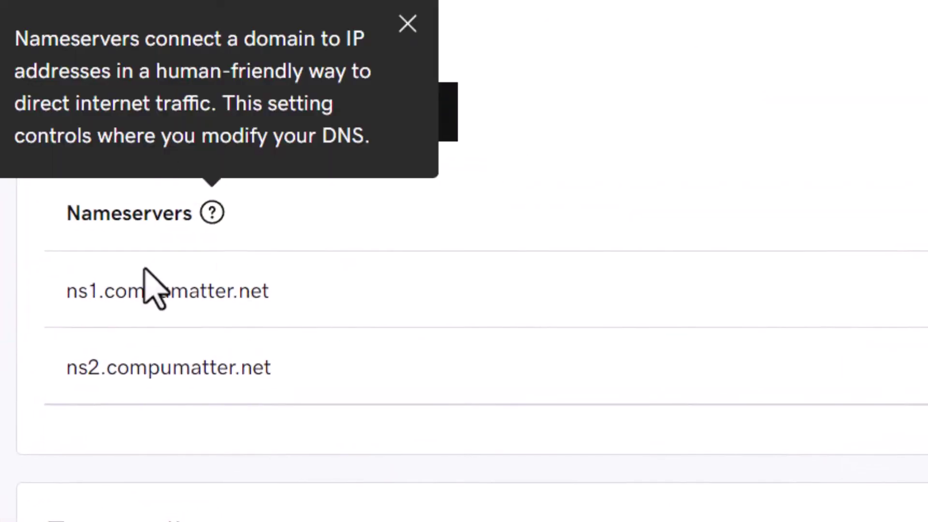
click(145, 270)
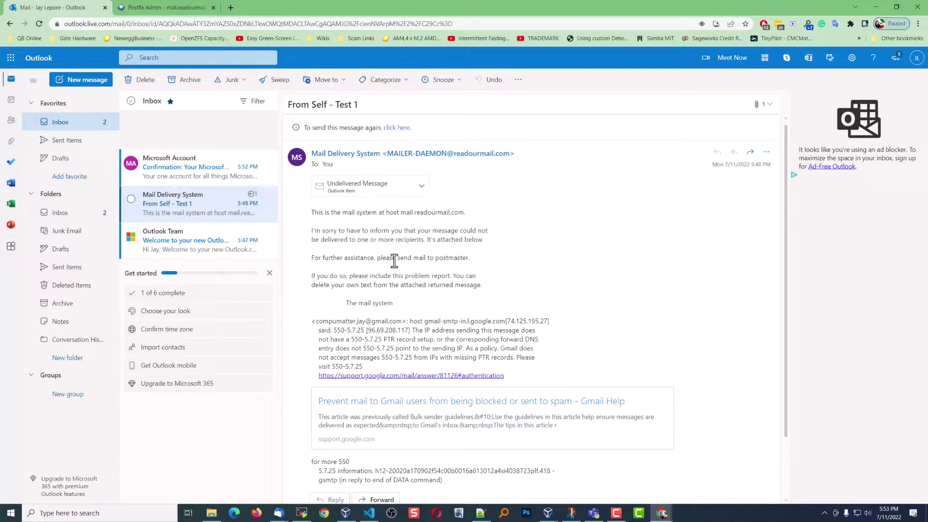
scroll(392, 267, down, 1)
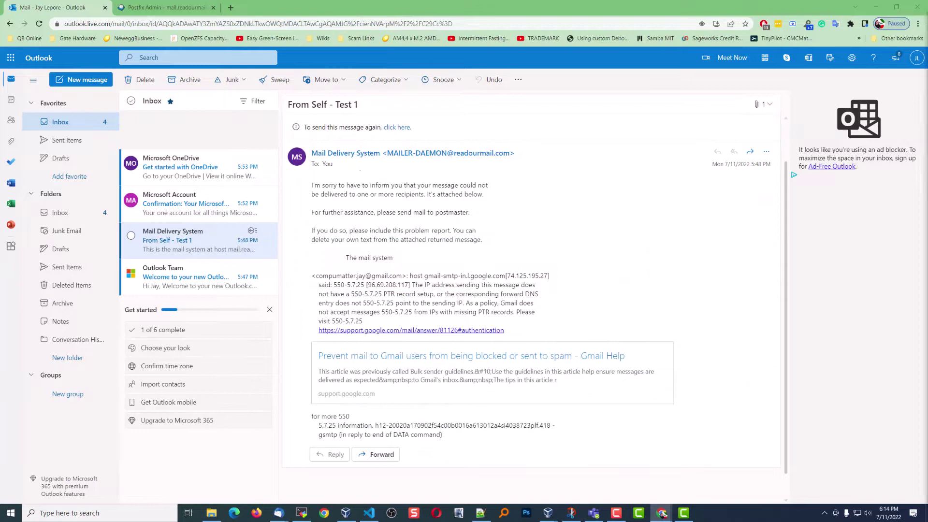
- Switch to the Chrome window showing the readourmail.com intoDNS results
key(alt+Tab)
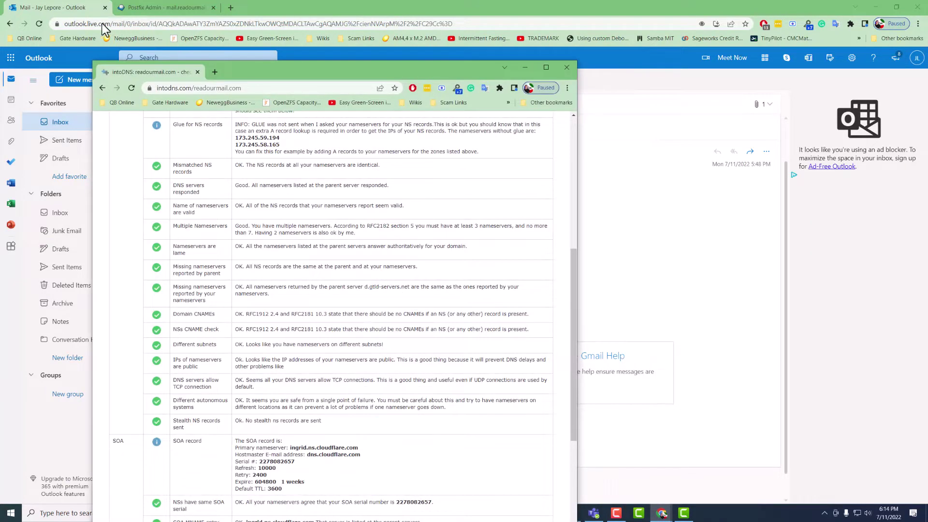
- Maximize the intoDNS window and select the domain name in the lookup box
key(F10)
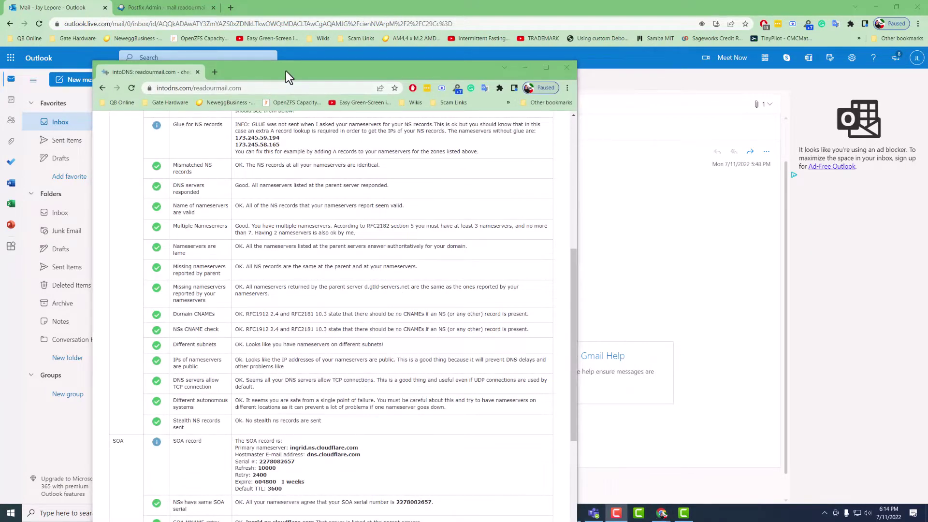
double_click(293, 64)
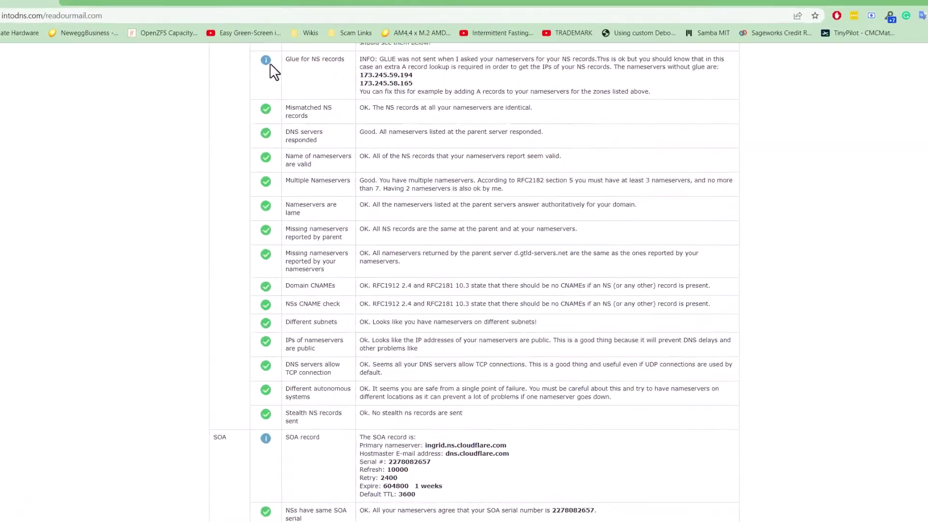
scroll(25, 215, up, 5)
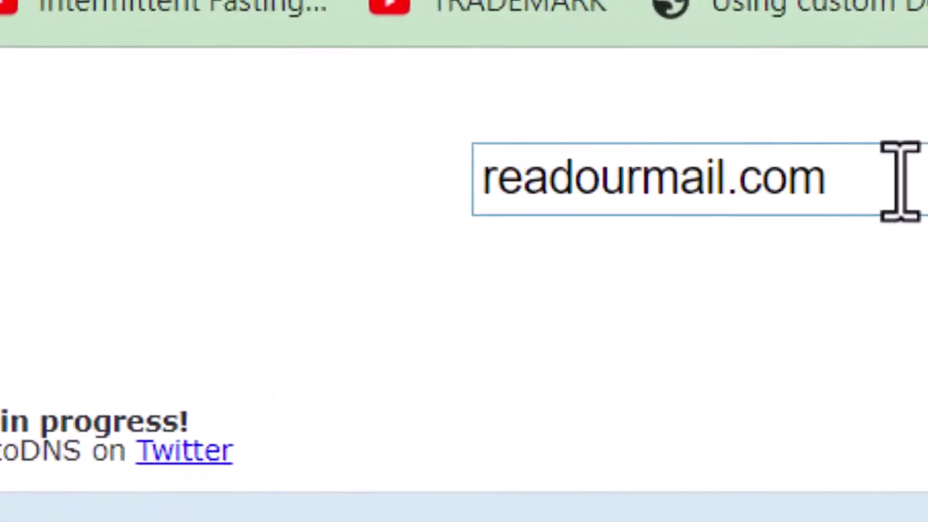
drag(913, 77, 758, 83)
drag(438, 242, 68, 238)
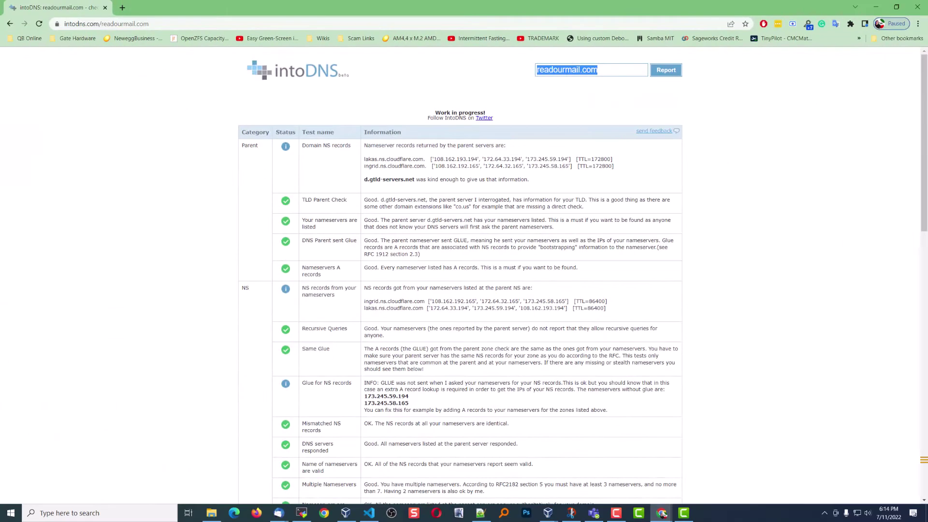
scroll(225, 238, down, 5)
scroll(225, 238, down, 5)
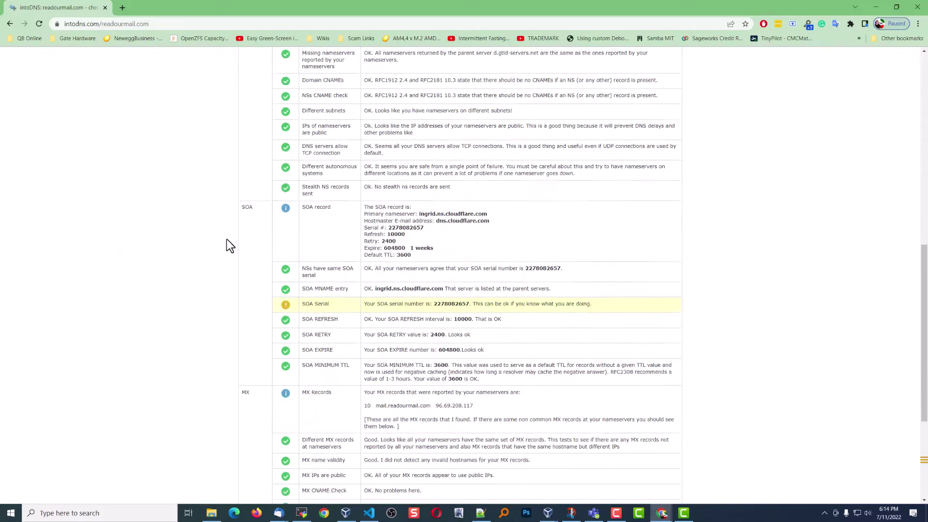
scroll(225, 239, down, 5)
scroll(219, 228, down, 3)
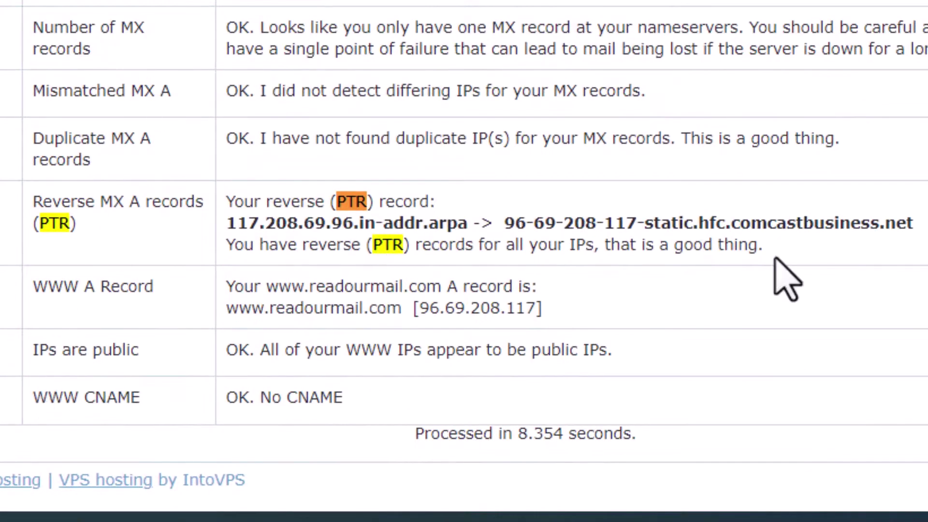
- Highlight the Reverse MX A records (PTR) result confirming PTR records exist
mouse_move(832, 244)
mouse_down()
mouse_move(29, 214)
mouse_move(33, 4)
mouse_up()
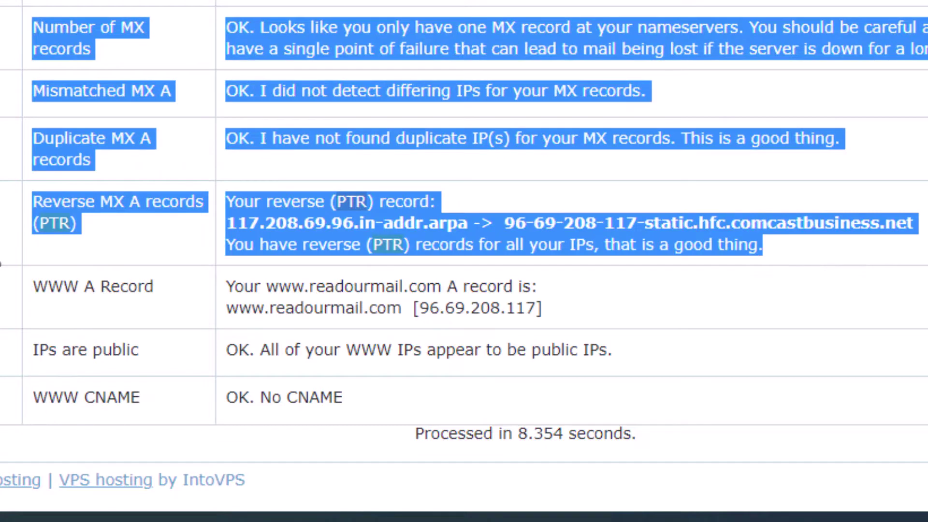
click(228, 249)
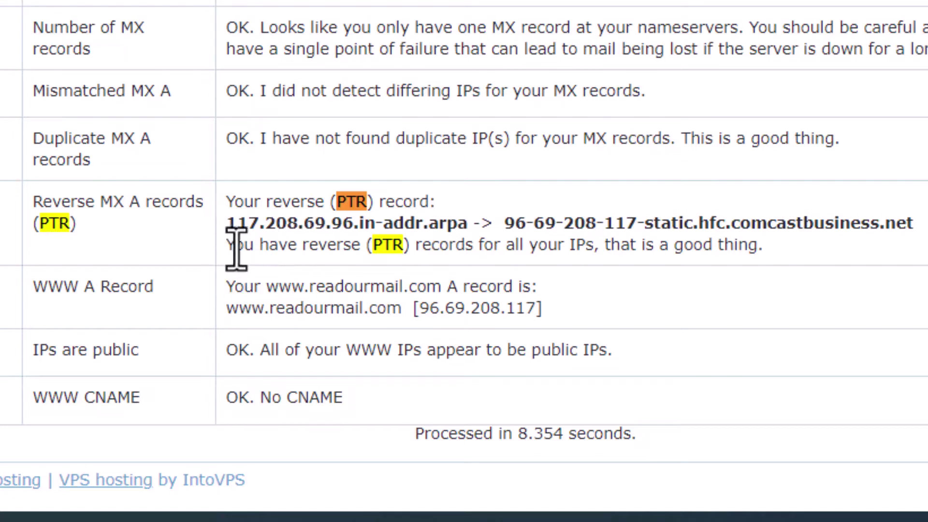
mouse_move(237, 250)
mouse_down()
mouse_move(747, 254)
mouse_move(771, 266)
mouse_up()
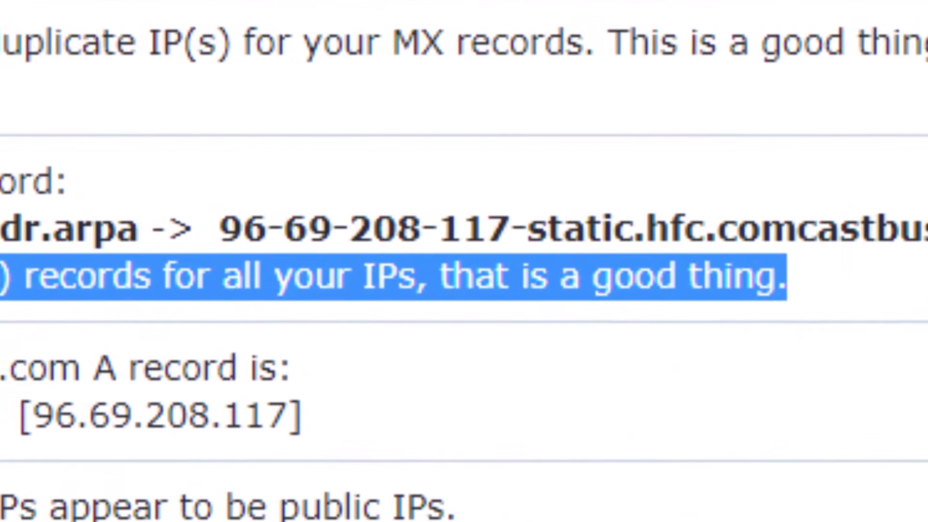
double_click(416, 161)
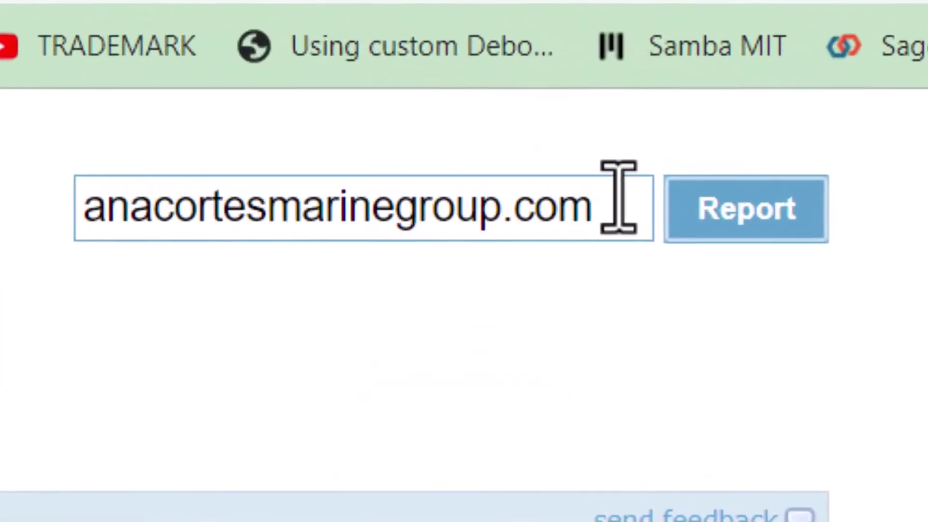
drag(641, 70, 533, 71)
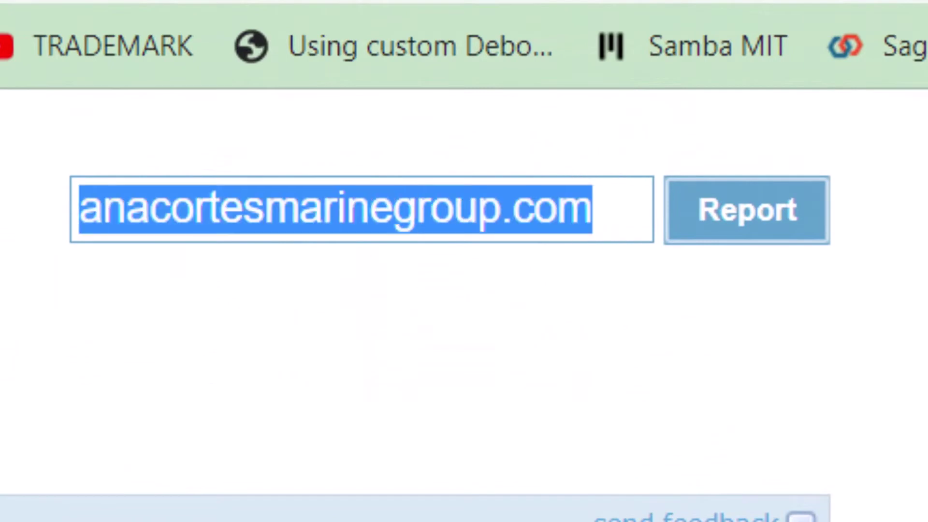
key(ctrl+f)
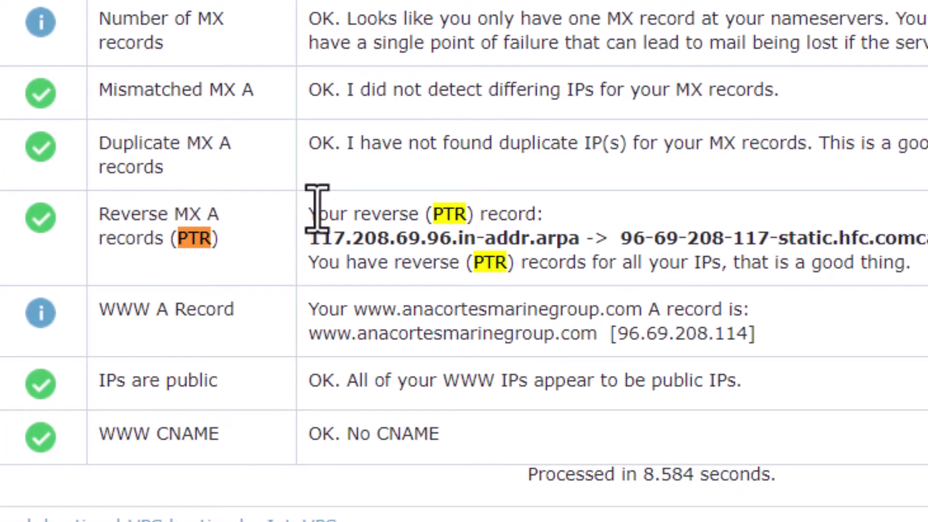
mouse_move(313, 210)
mouse_down()
mouse_move(617, 246)
mouse_move(913, 265)
mouse_up()
click(881, 263)
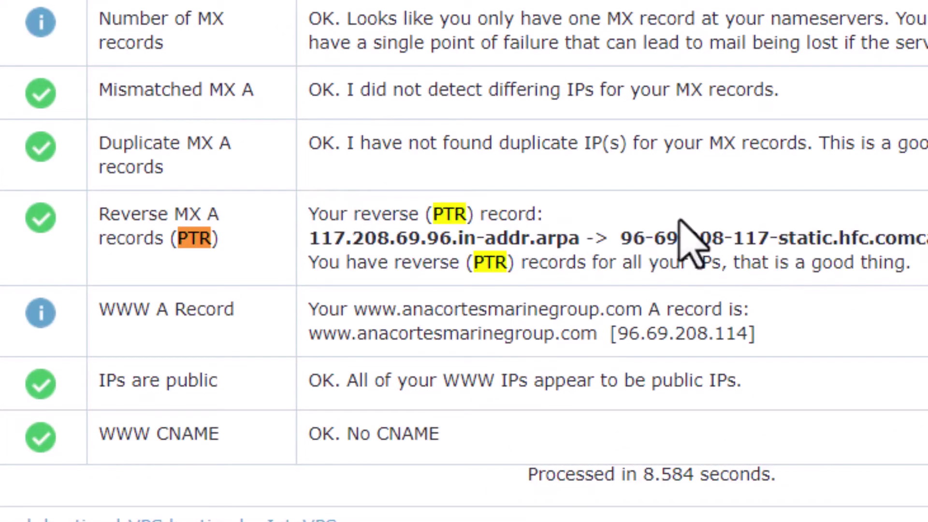
drag(771, 238, 618, 239)
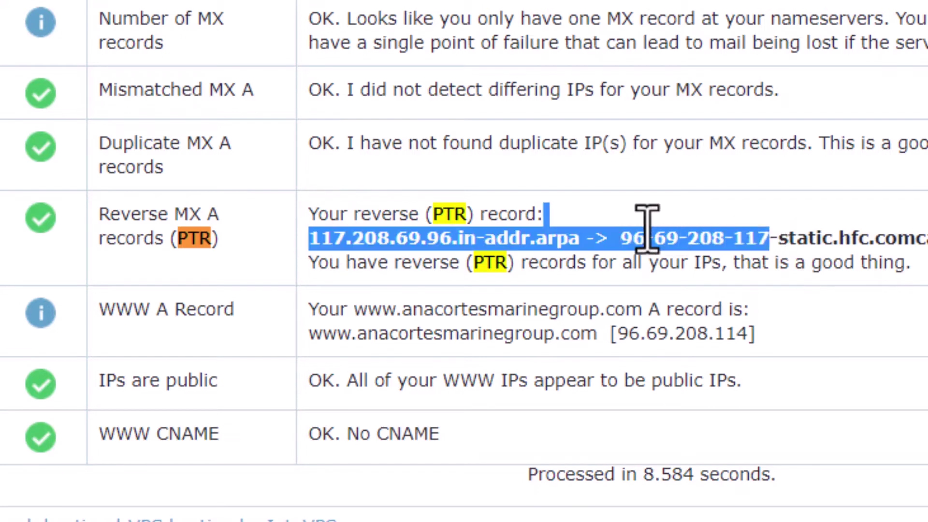
click(438, 245)
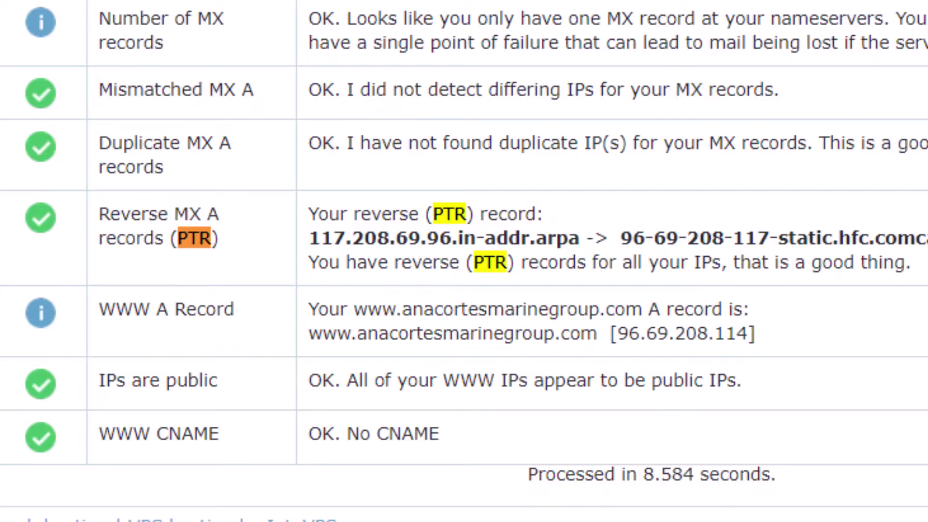
- Center and maximize the hotmail.com intoDNS report, then select its domain entry
drag(814, 129, 355, 97)
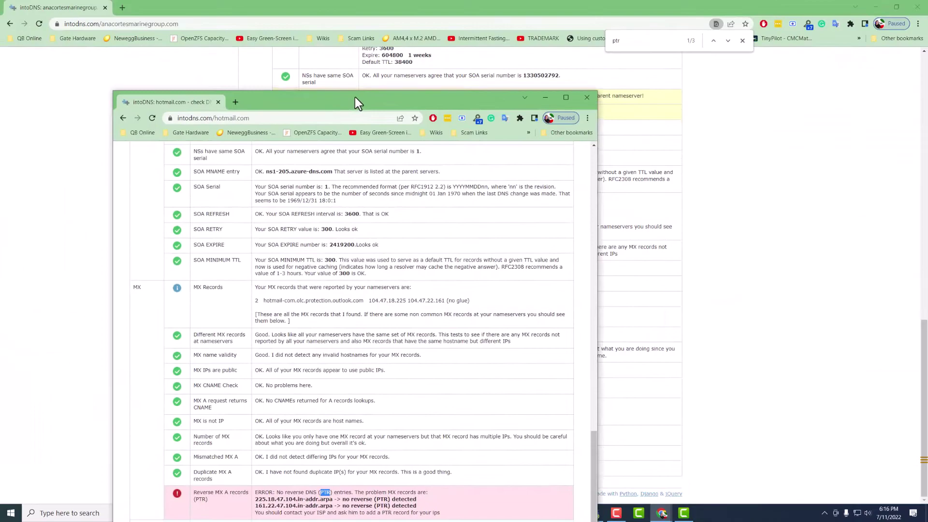
double_click(352, 98)
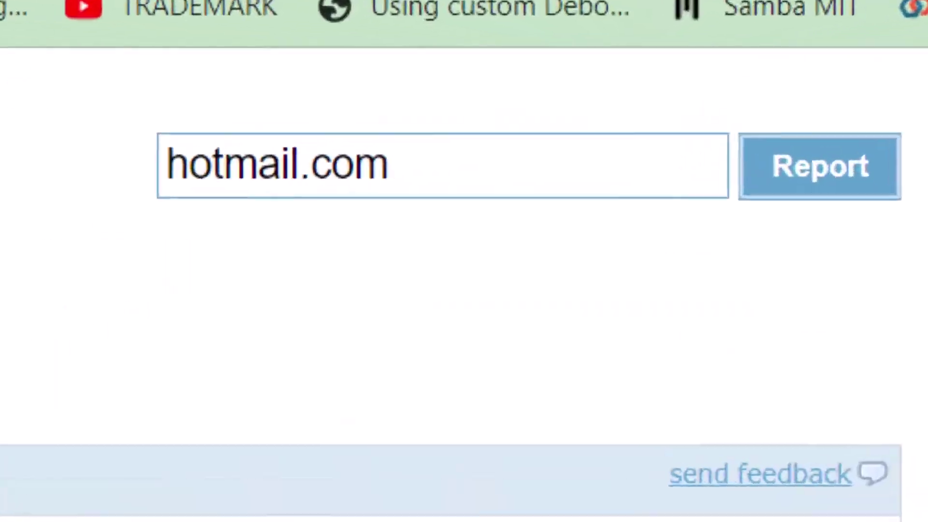
click(526, 191)
key(ctrl+a)
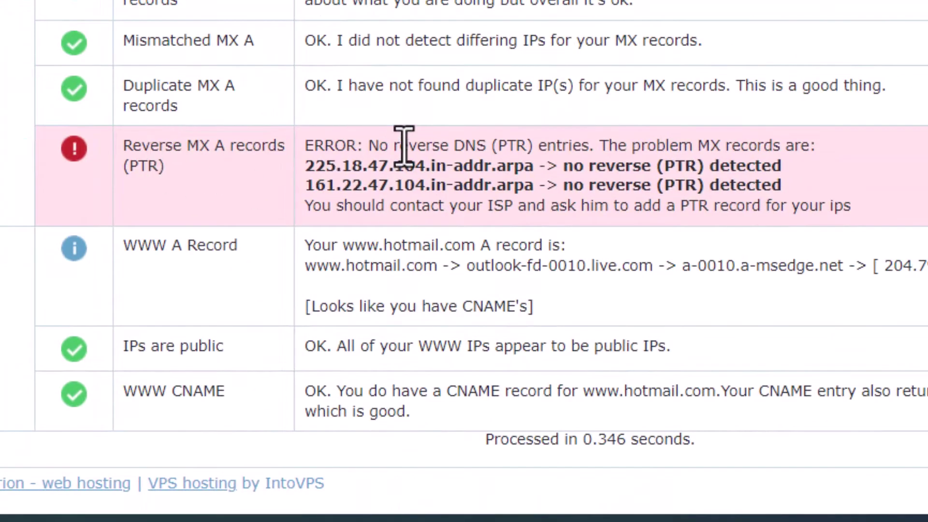
- Highlight the 'No reverse DNS (PTR)' error, the contact-your-ISP advice, and the error row
drag(365, 145, 575, 137)
click(577, 140)
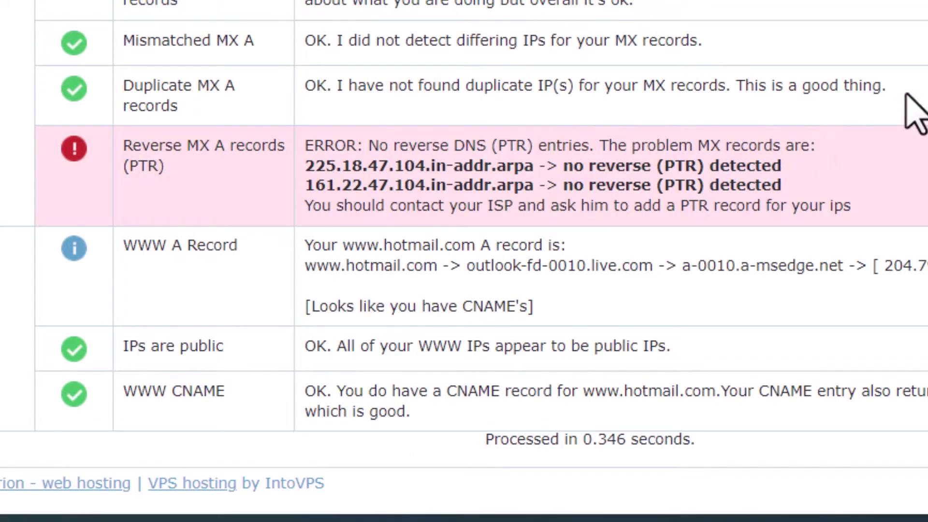
drag(353, 207, 834, 205)
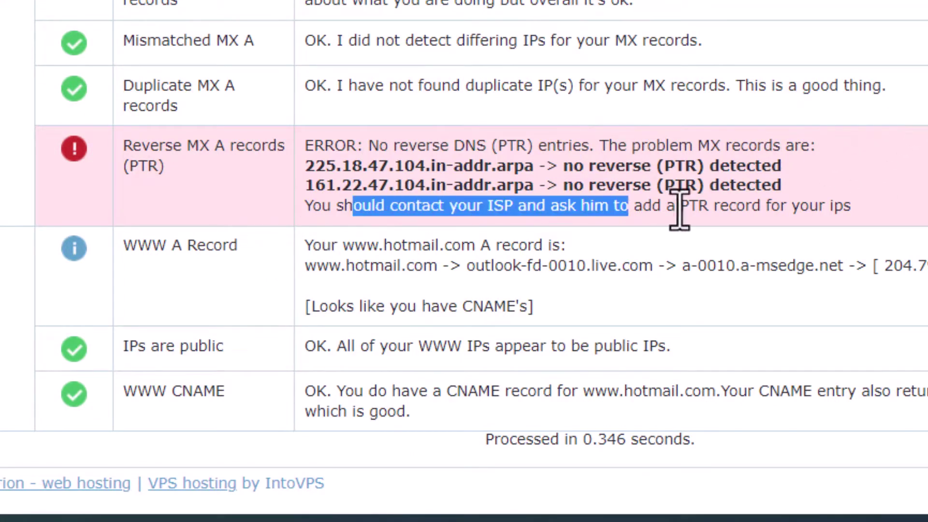
click(835, 205)
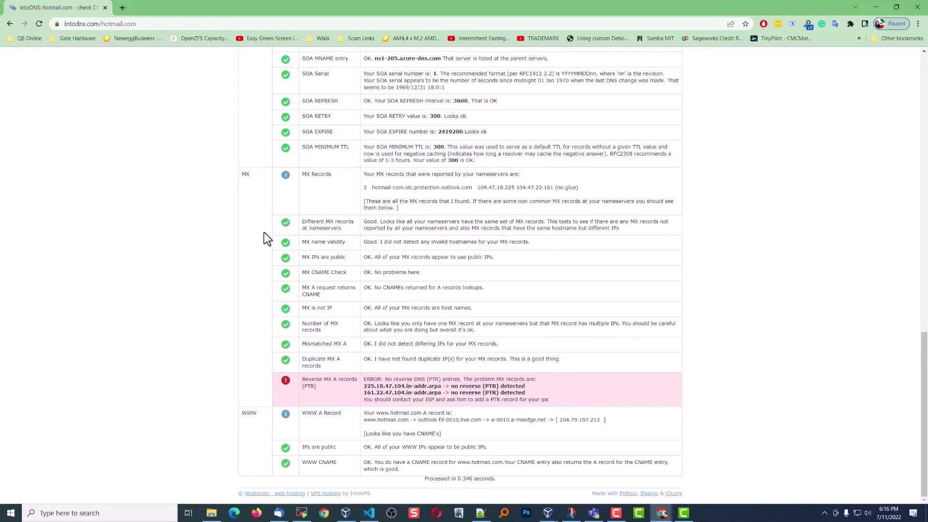
scroll(264, 232, up, 10)
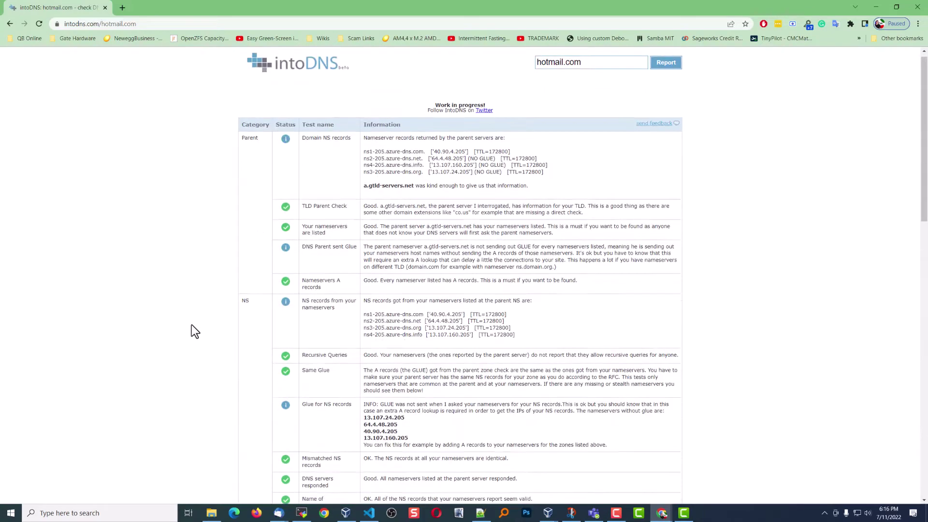
scroll(192, 323, down, 8)
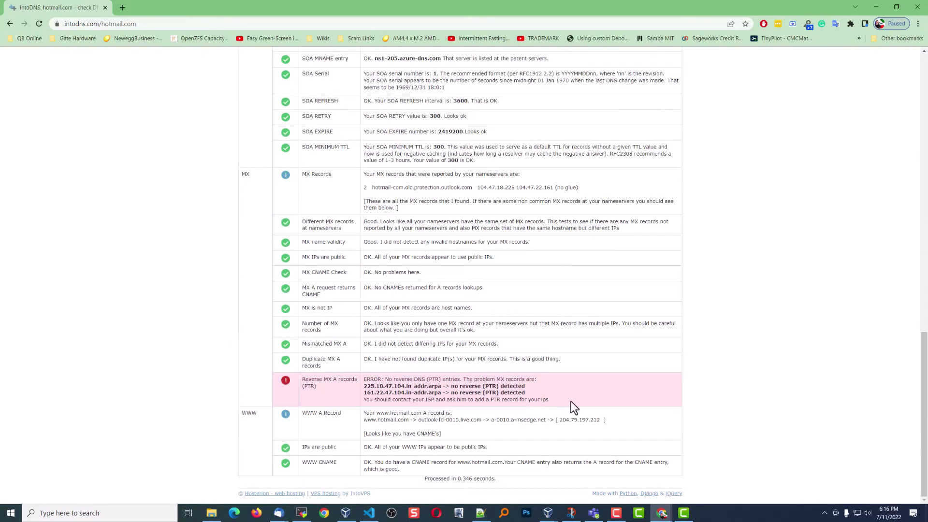
drag(558, 404, 316, 396)
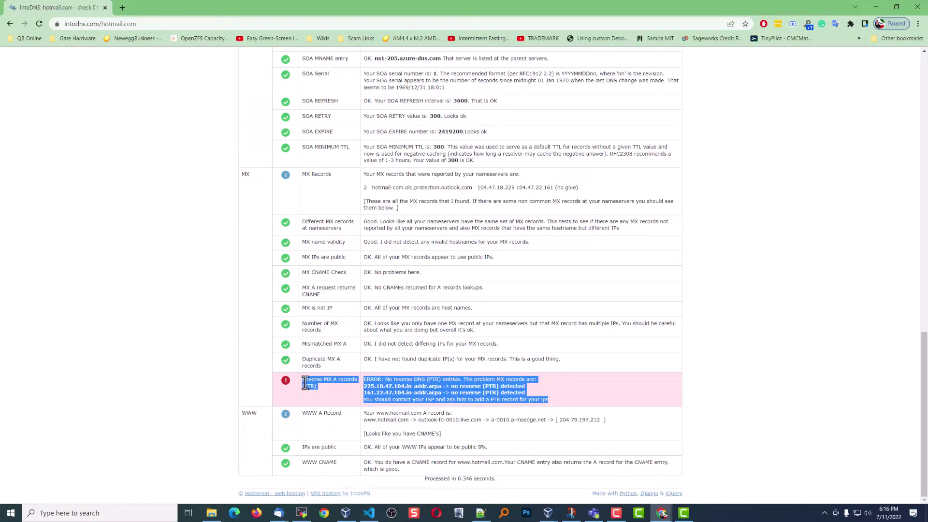
click(158, 304)
scroll(228, 371, up, 2)
scroll(229, 371, up, 8)
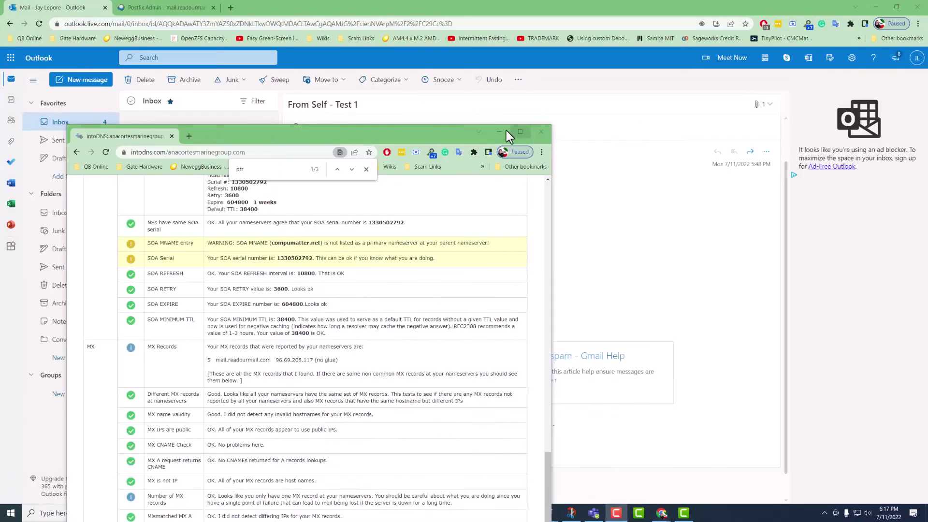
click(506, 132)
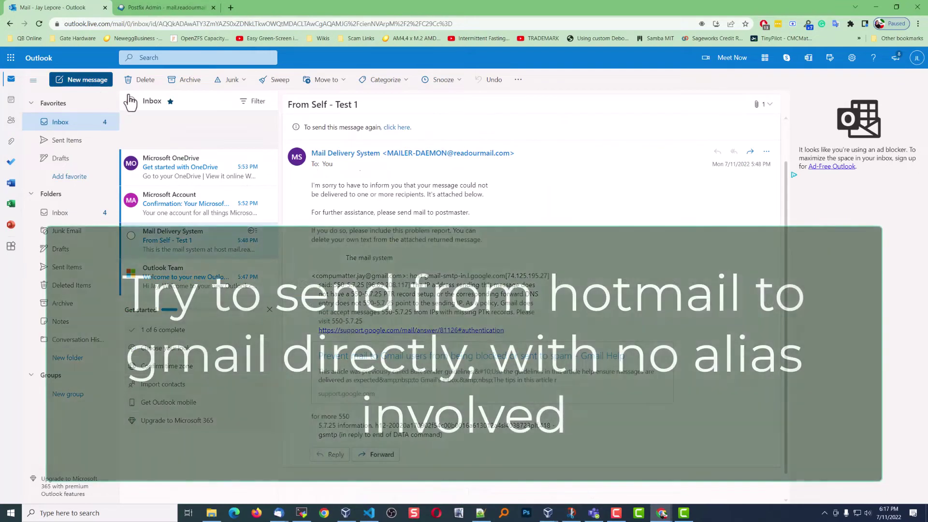
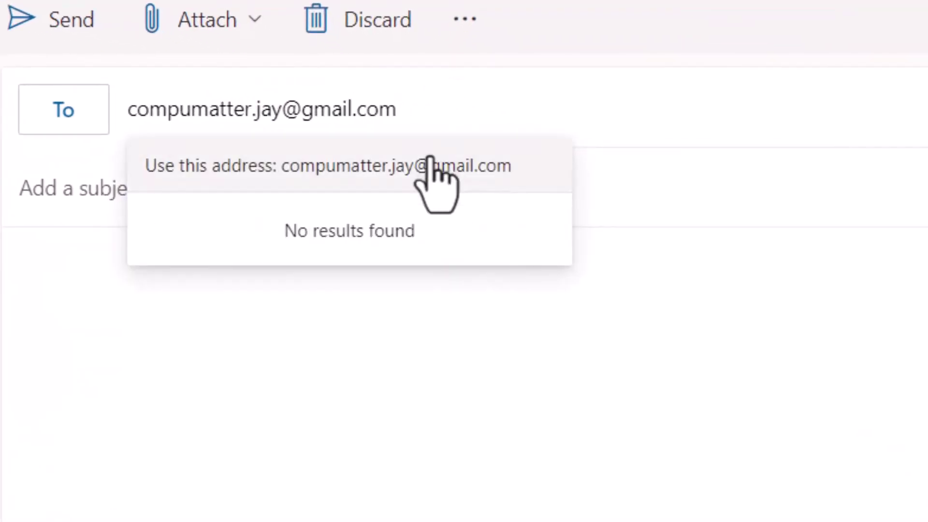
click(440, 177)
click(297, 190)
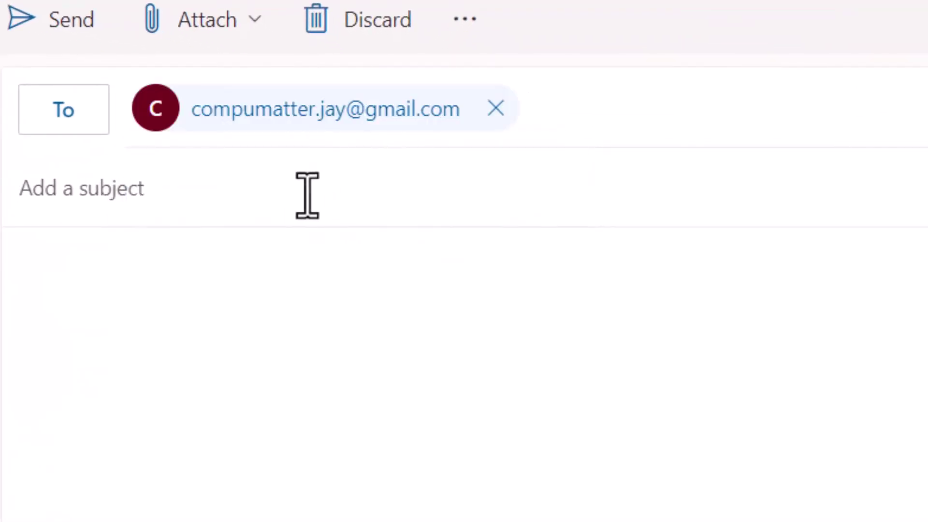
text(From Jay - T)
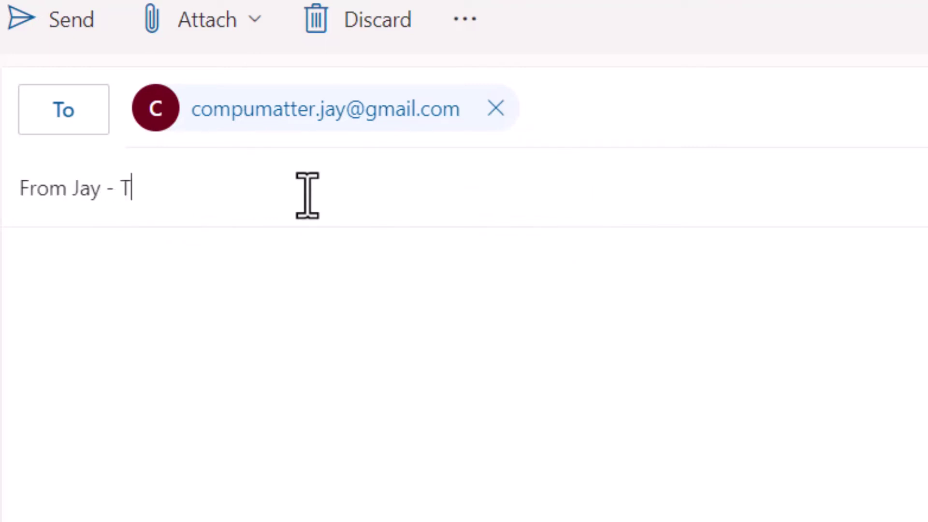
text(est Direct)
key(Tab)
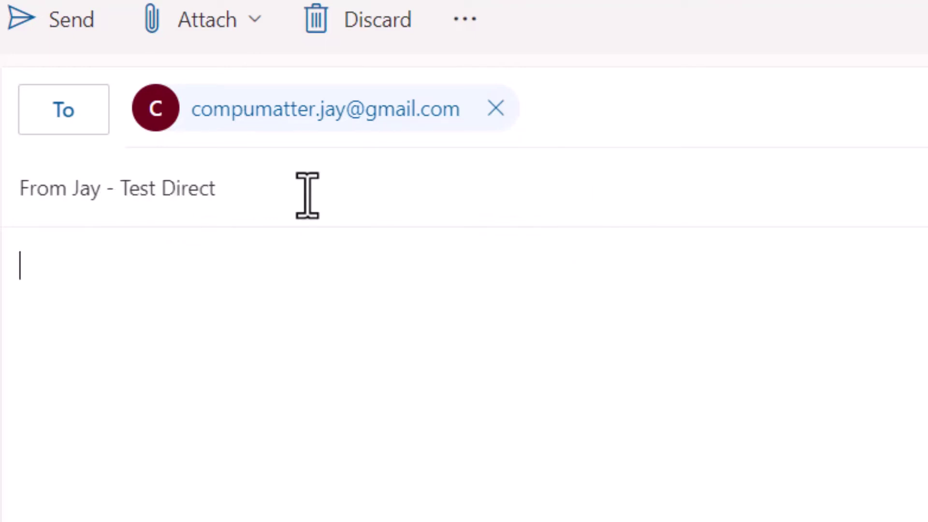
text(This is a test)
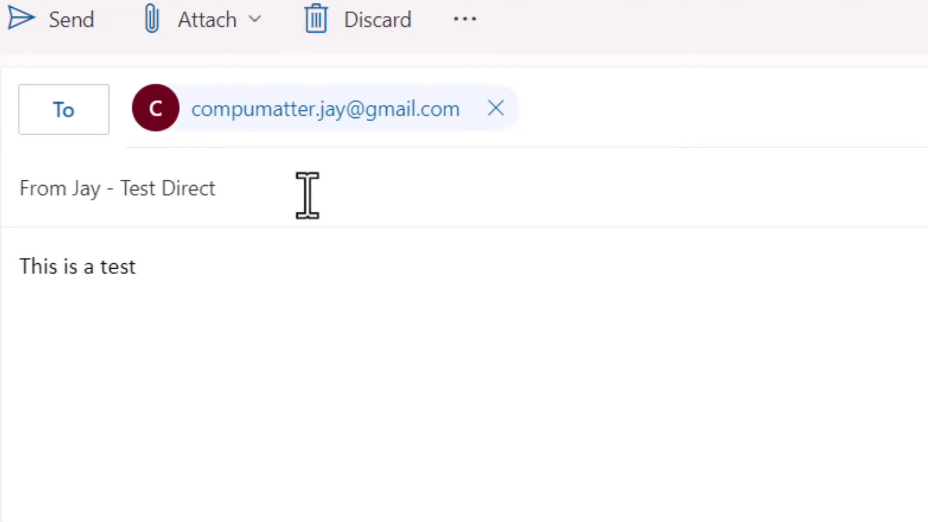